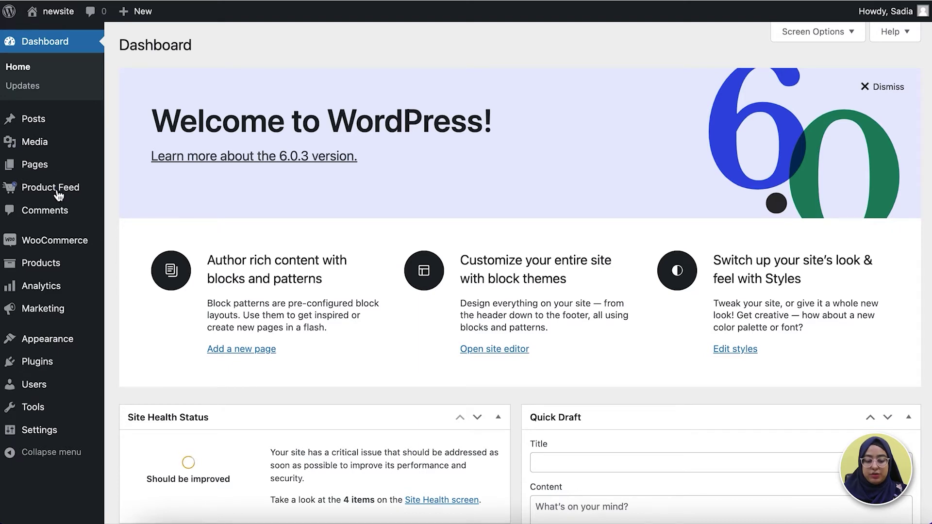
Add a new product feed titled 'Facebook product feed'
mouse_move(58, 194)
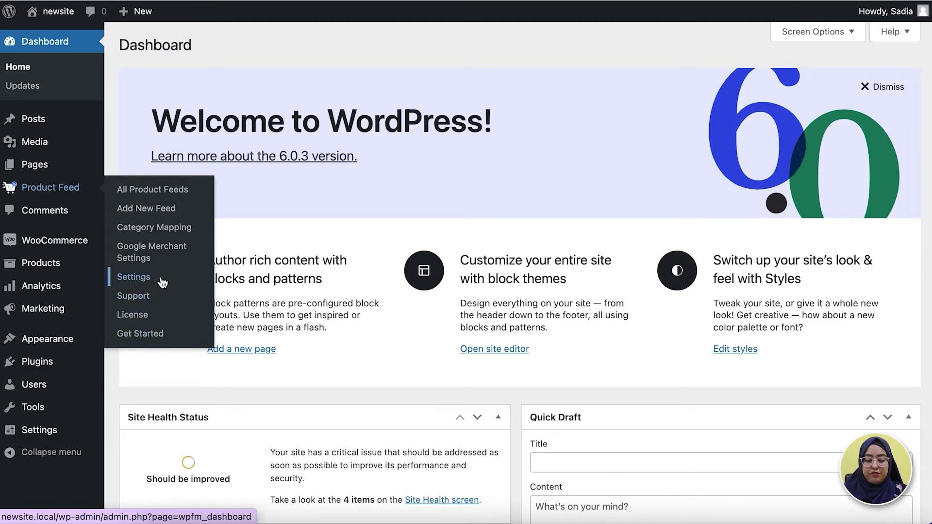
click(155, 210)
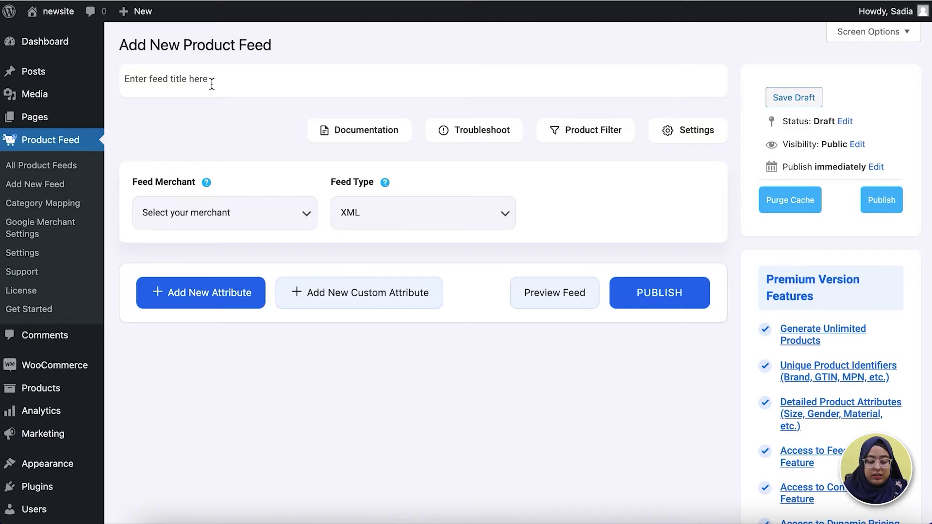
text(Faceboo)
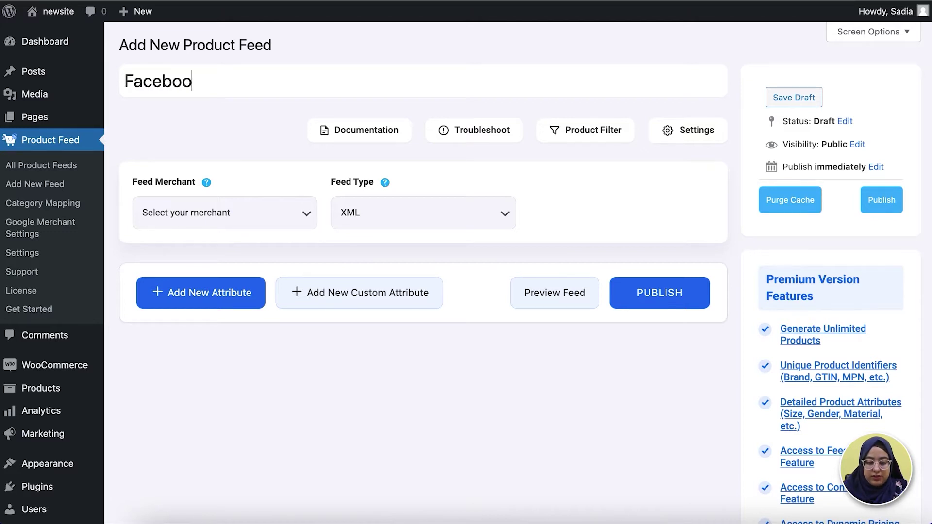
text(k produc)
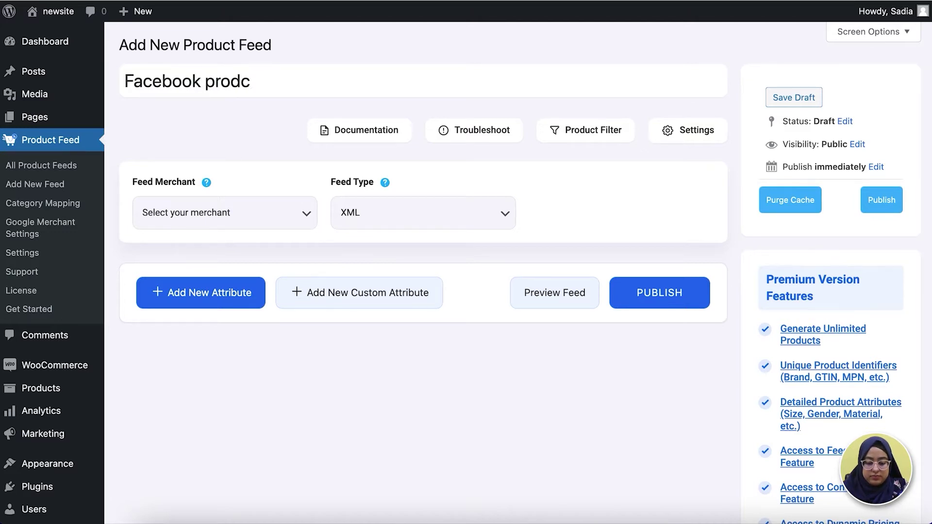
key(BackSpace)
text(uct feed)
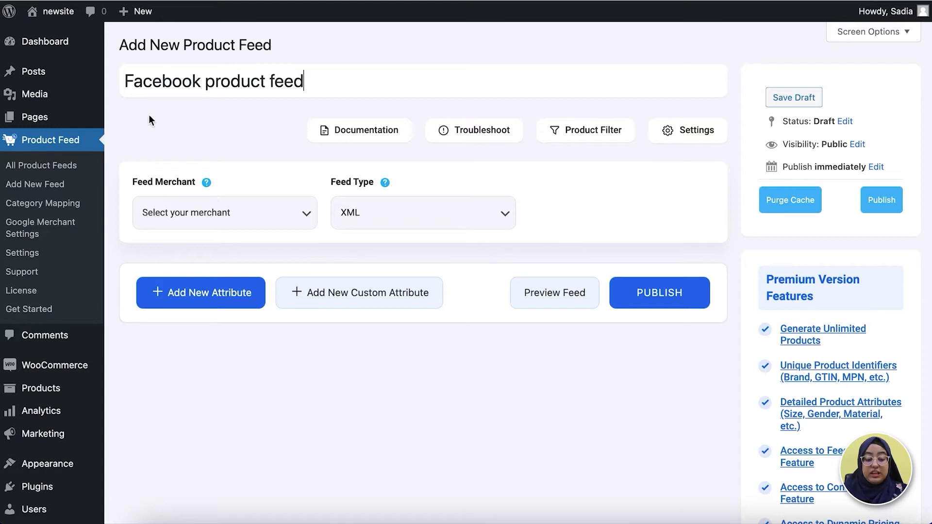
click(233, 214)
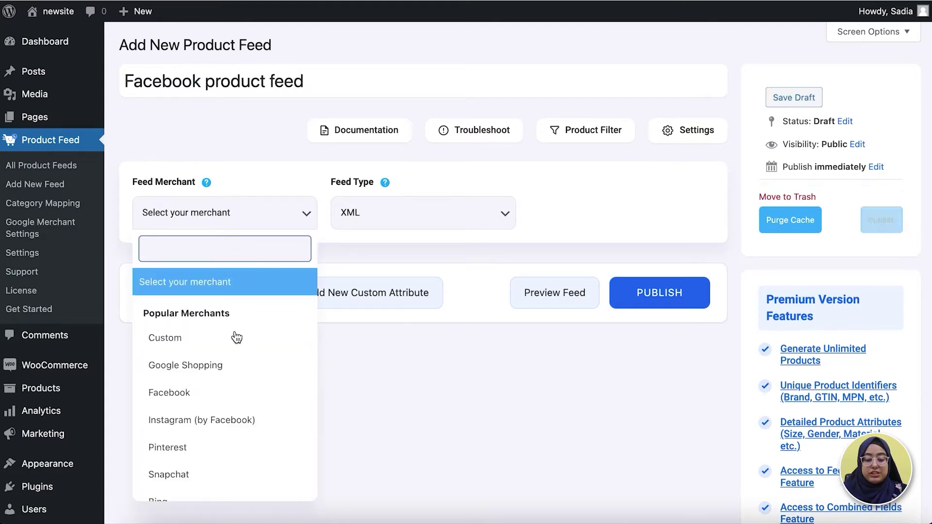
Choose Facebook as the feed merchant
scroll(236, 378, down, 5)
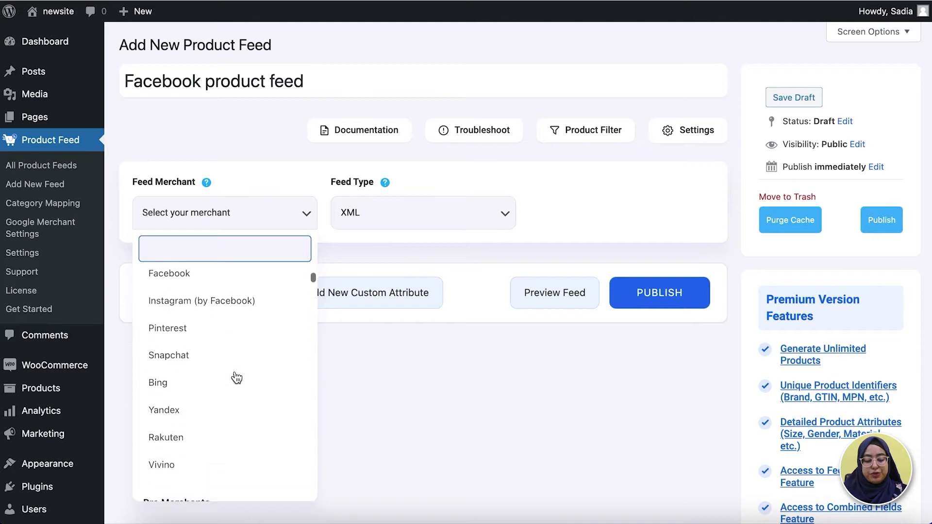
scroll(235, 374, up, 4)
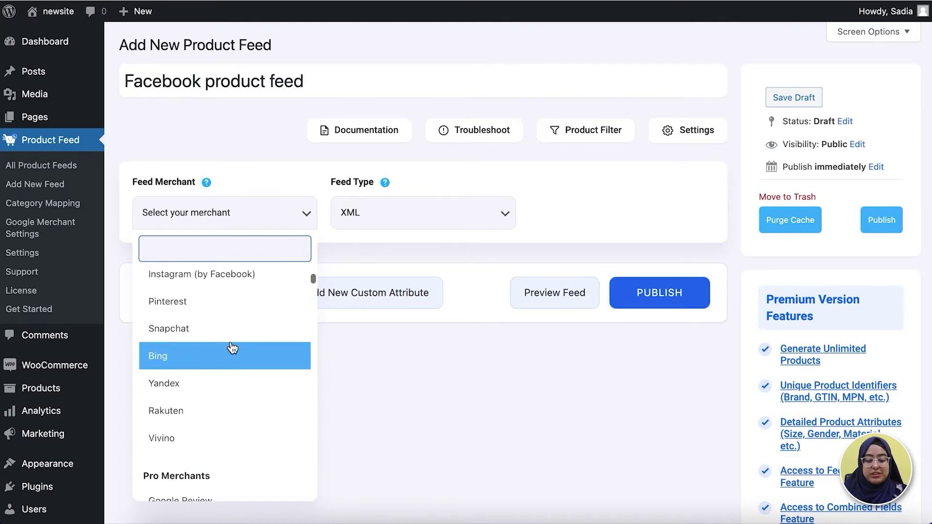
click(225, 305)
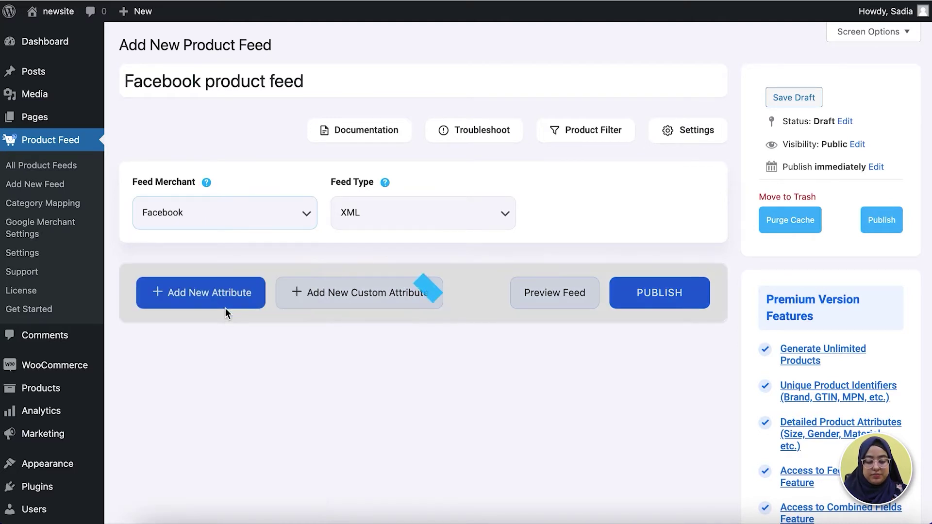
Review the generated attribute rows, noting the unassigned Manufacturer and Google Product rows
scroll(254, 335, down, 3)
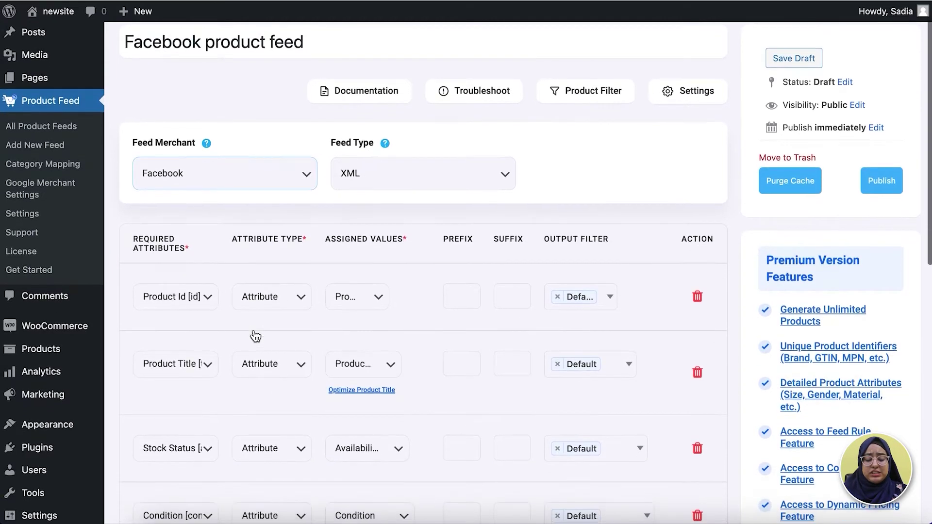
scroll(254, 335, down, 10)
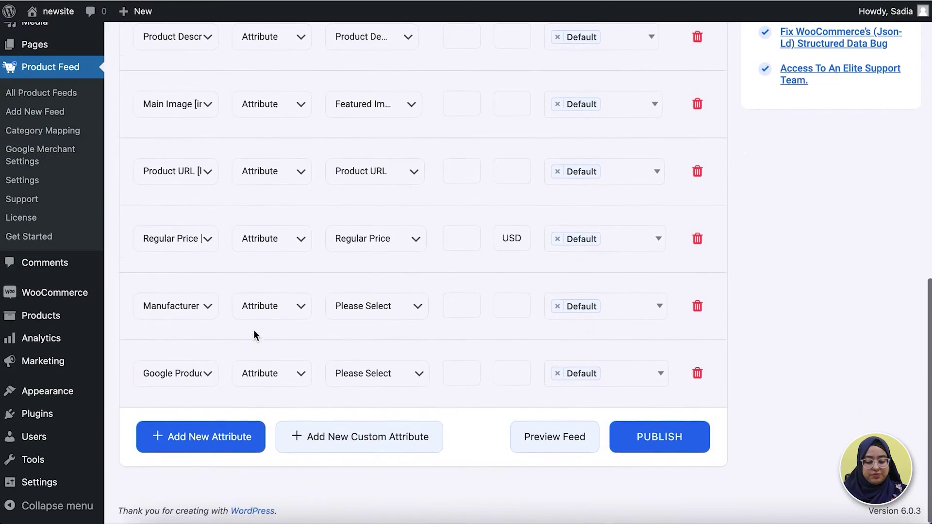
scroll(254, 331, up, 4)
scroll(255, 334, up, 1)
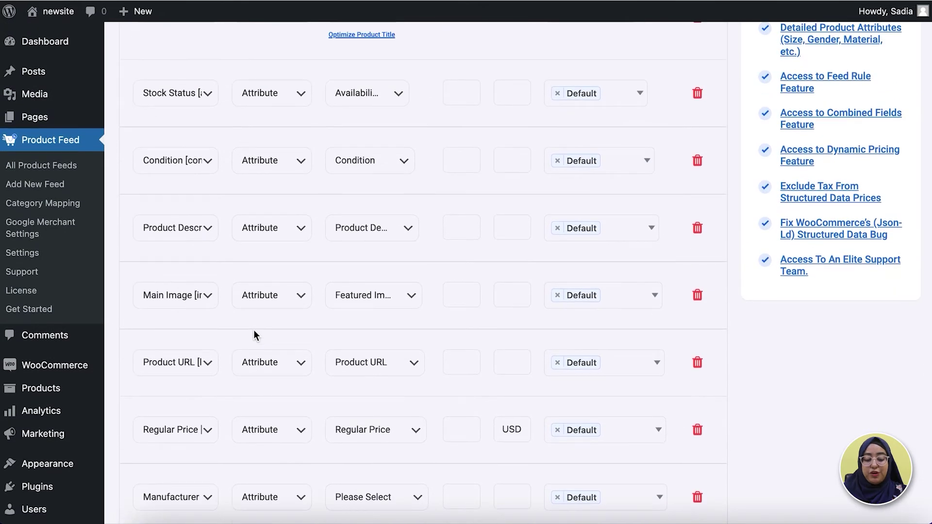
scroll(253, 330, down, 3)
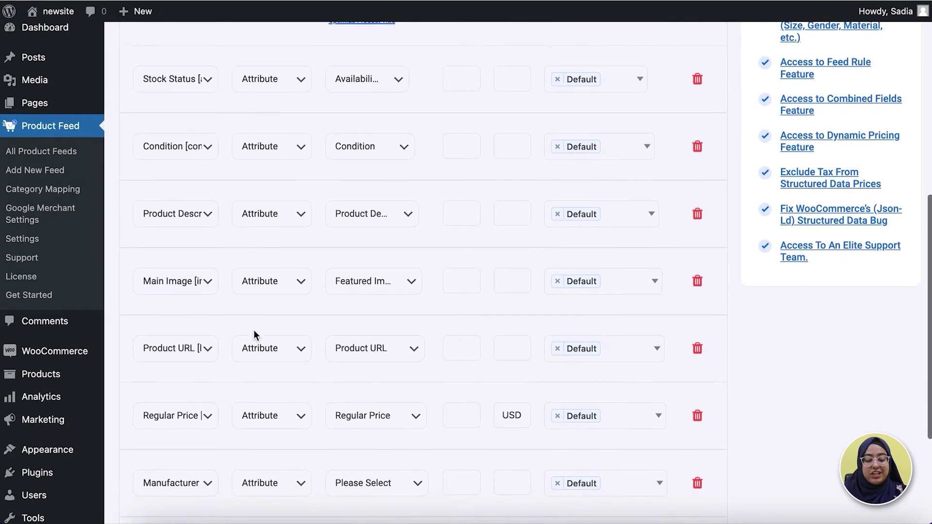
scroll(254, 330, down, 2)
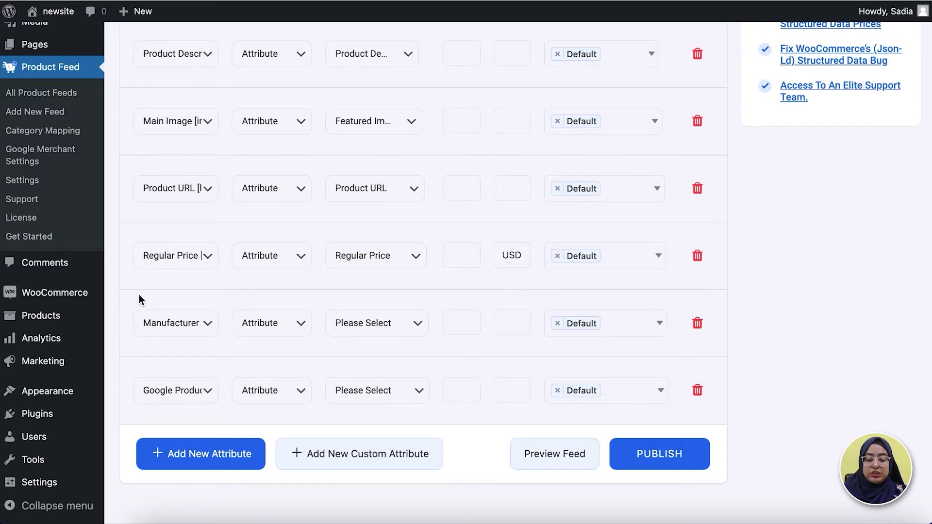
drag(134, 295, 431, 391)
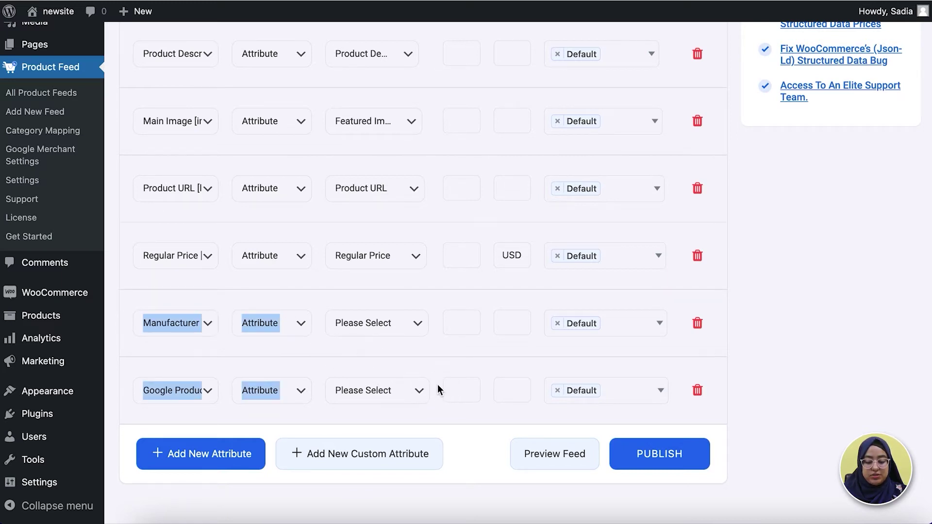
click(251, 284)
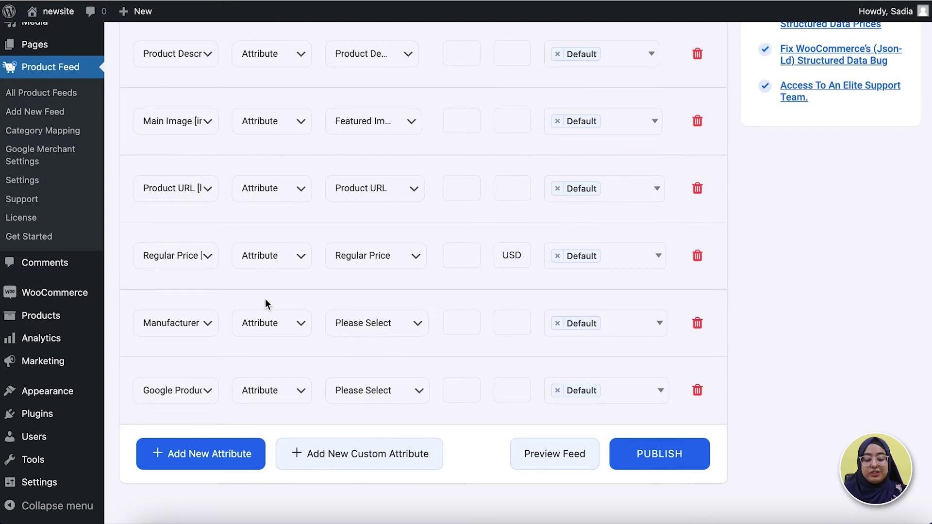
Switch the Manufacturer attribute type to Static with the value 'rextheme'
click(345, 325)
scroll(355, 279, down, 8)
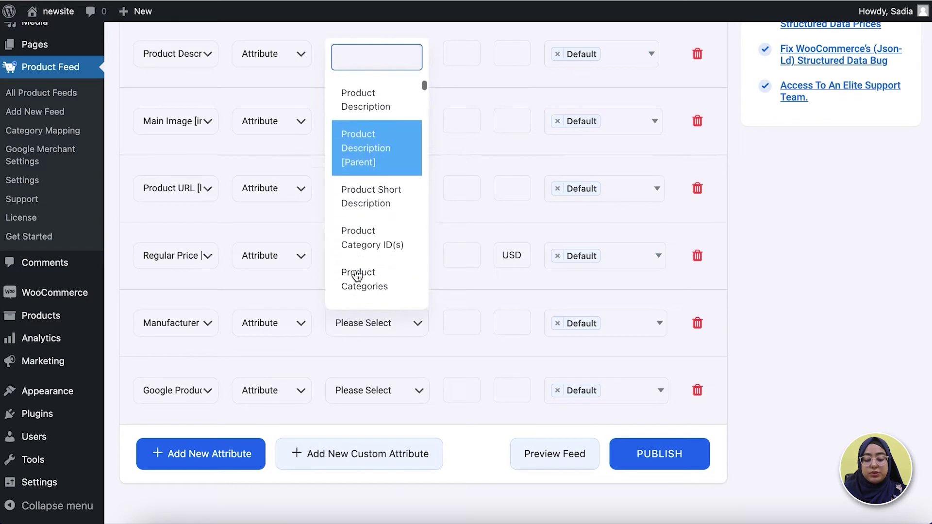
scroll(357, 276, down, 10)
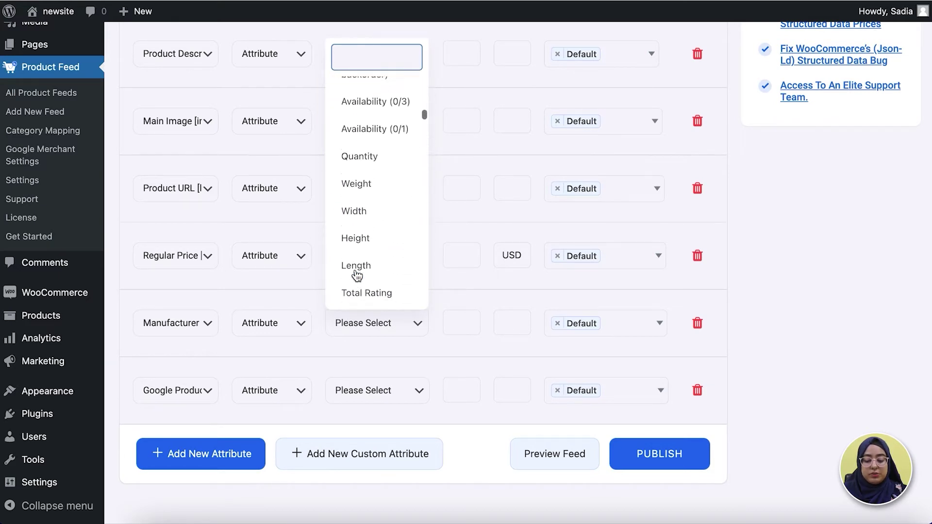
click(285, 291)
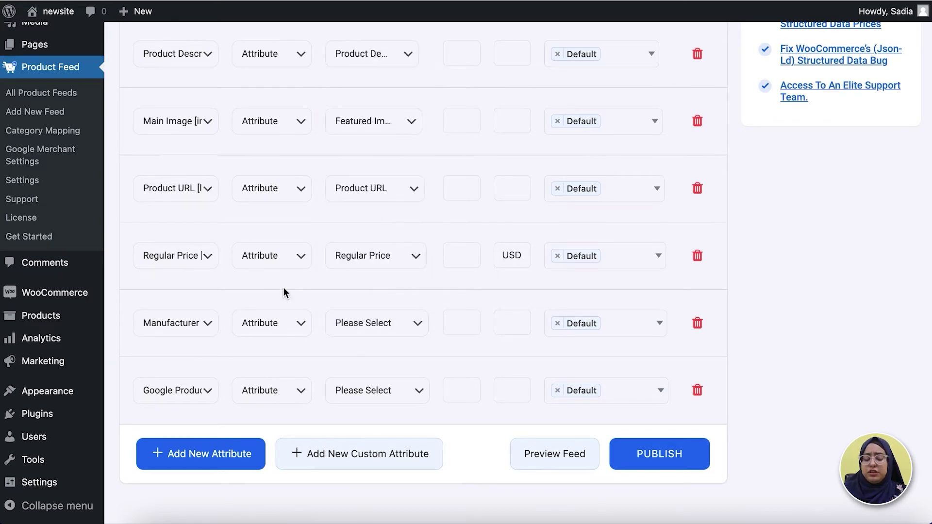
click(277, 323)
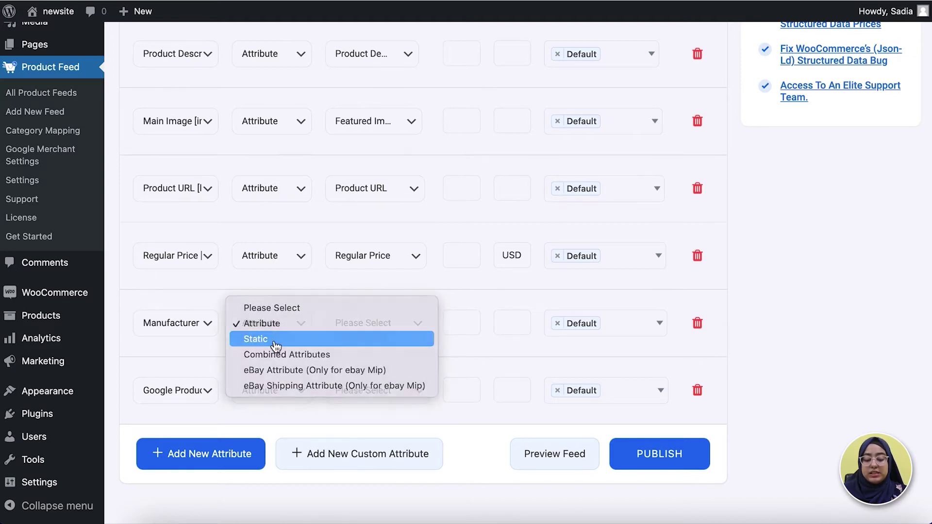
click(276, 340)
click(343, 329)
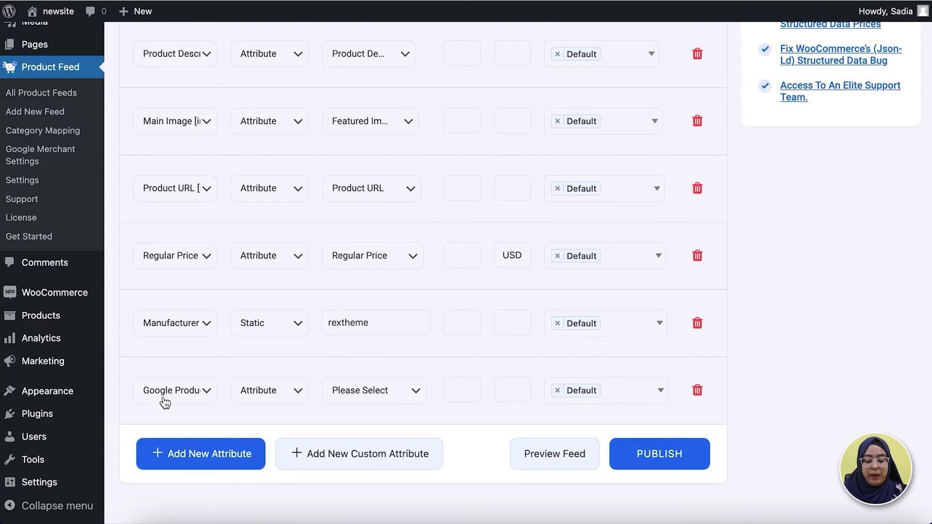
right_click(50, 137)
Open Category Mapping in a new tab to see the store's unmapped categories
click(63, 144)
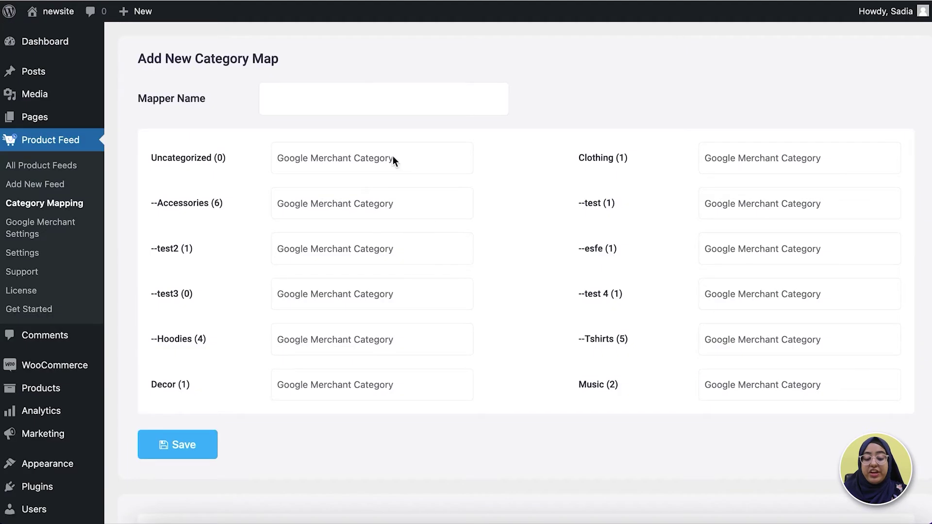
scroll(405, 318, down, 5)
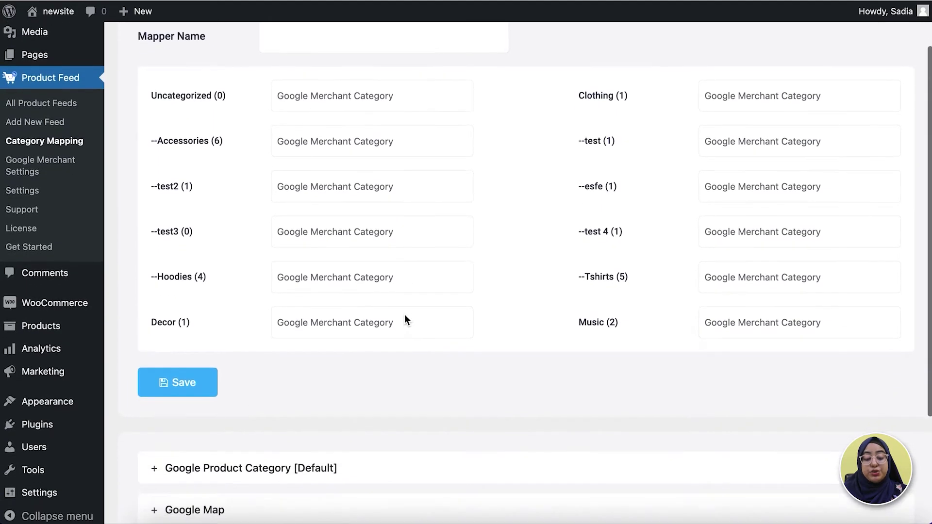
scroll(406, 319, up, 4)
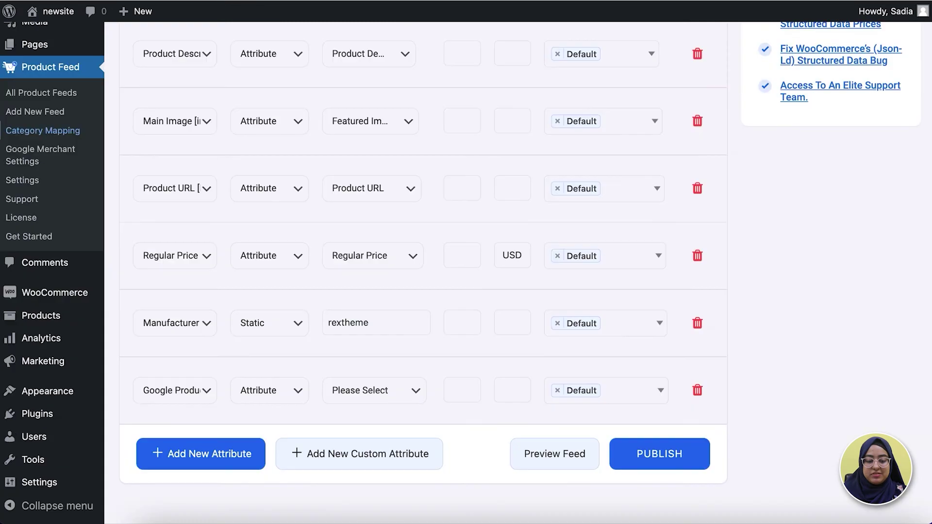
Set the Google Product Category row's assigned value to Facebook Category Map
click(416, 392)
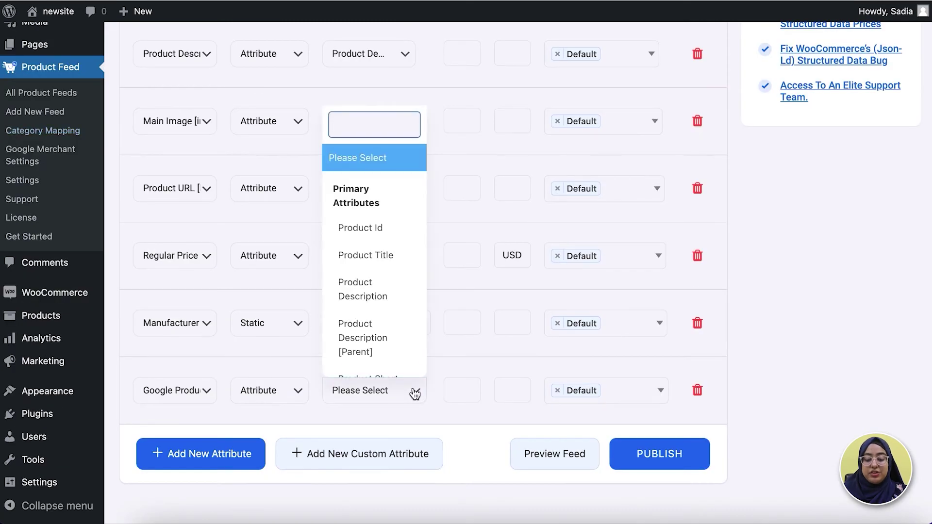
scroll(381, 276, down, 2)
scroll(381, 275, down, 10)
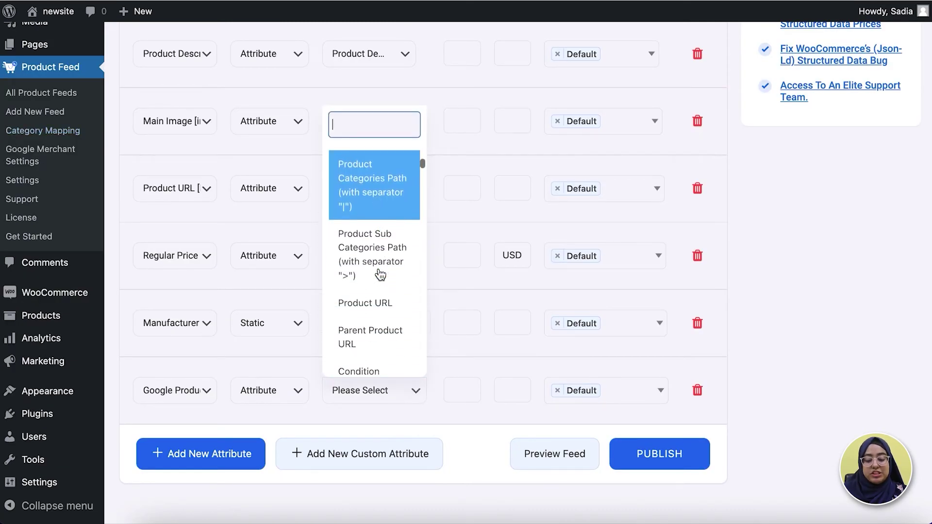
scroll(381, 275, down, 2)
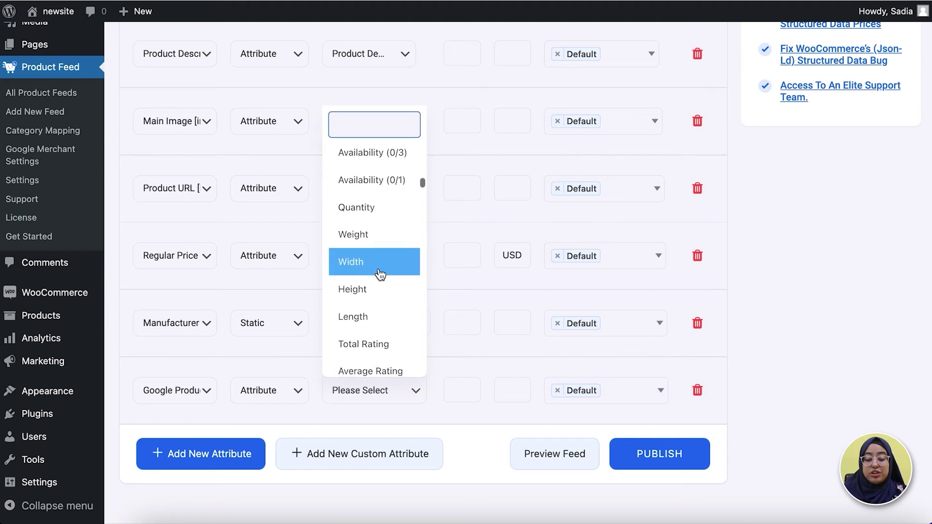
scroll(383, 321, down, 6)
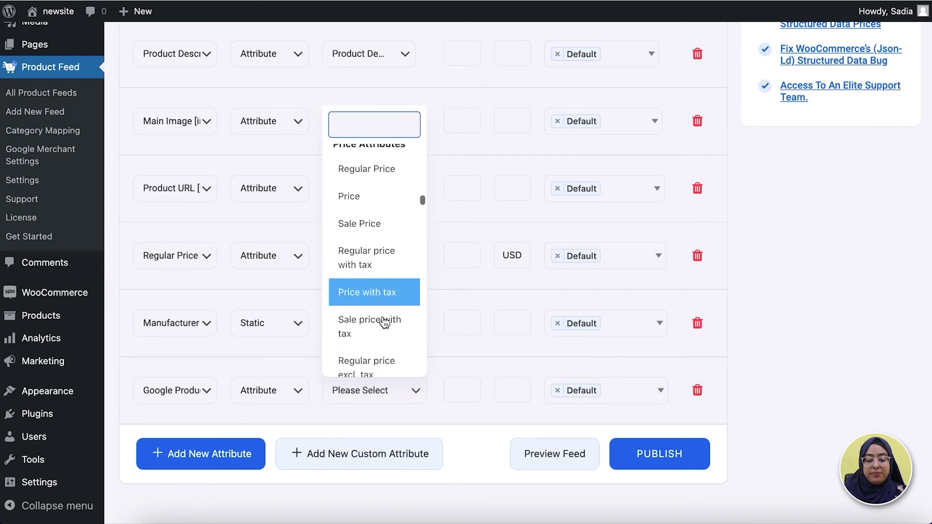
scroll(385, 322, down, 20)
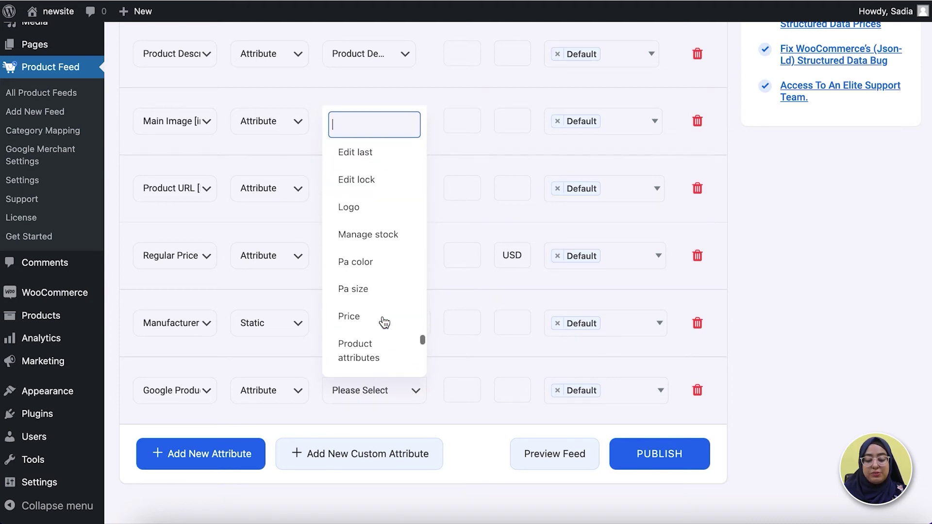
scroll(385, 322, down, 15)
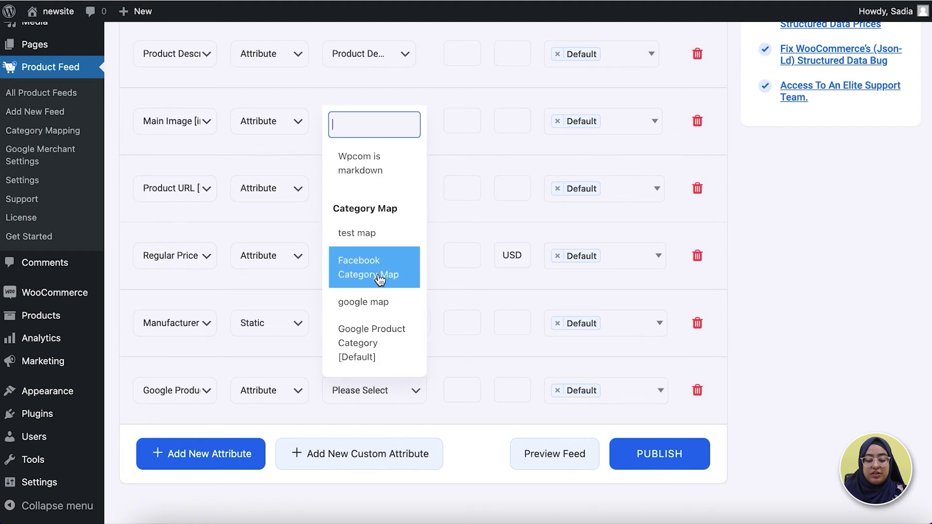
click(378, 274)
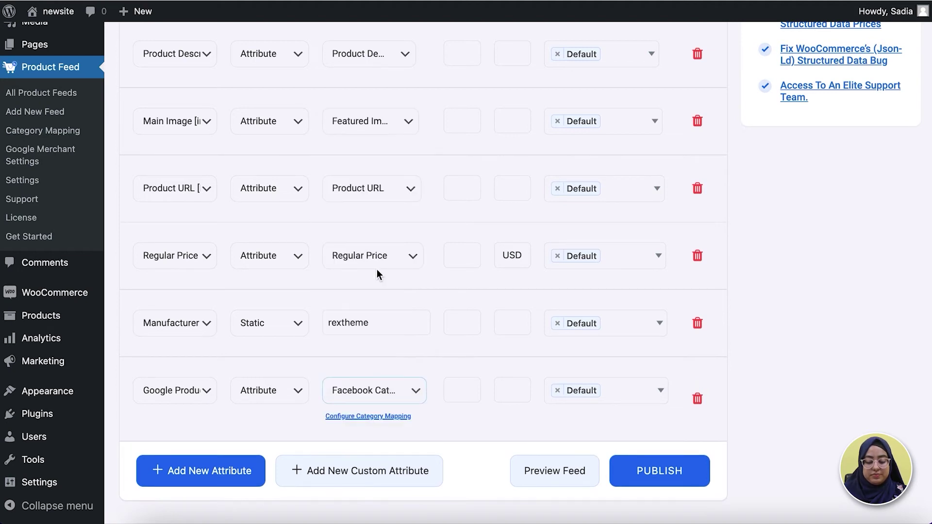
scroll(410, 285, up, 11)
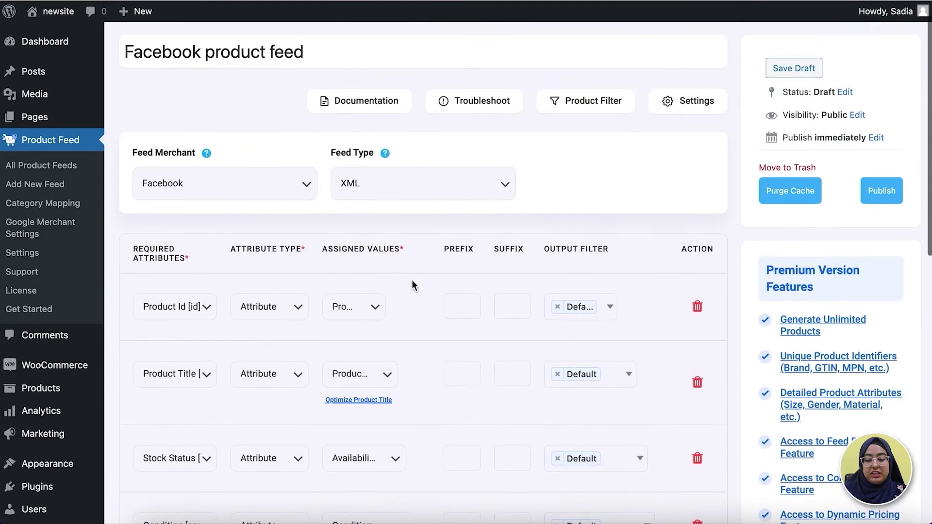
scroll(412, 282, up, 2)
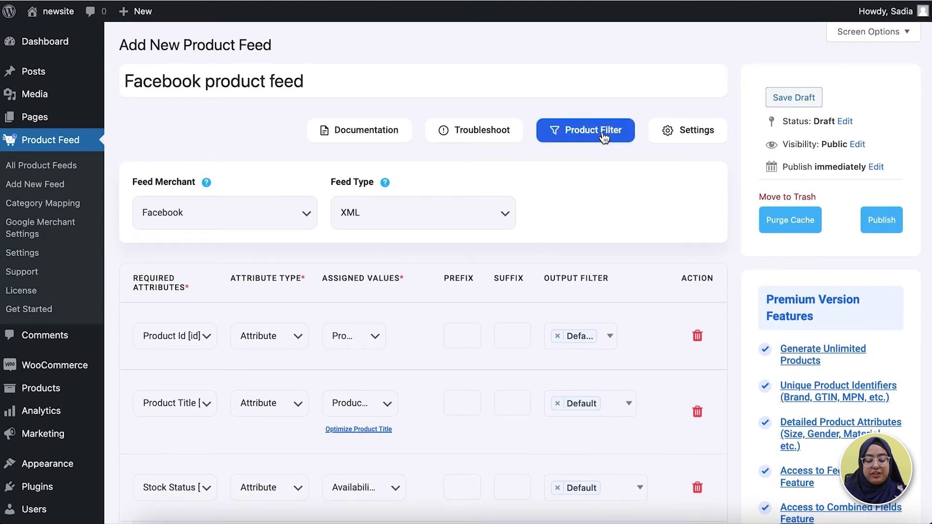
click(684, 135)
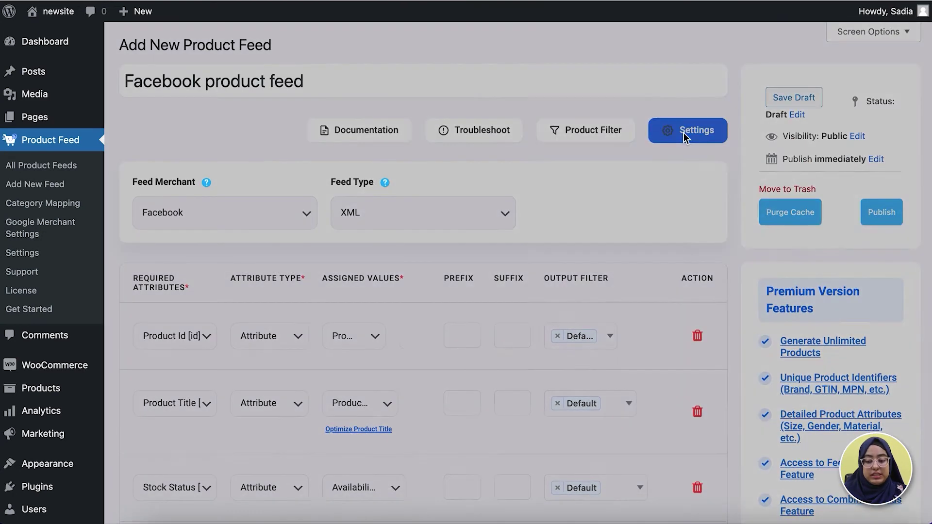
scroll(736, 275, down, 5)
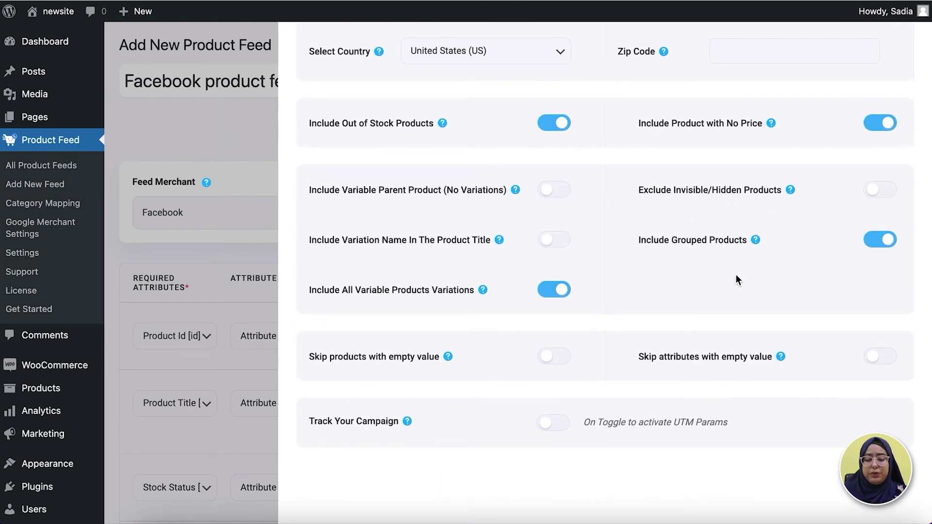
scroll(736, 275, up, 5)
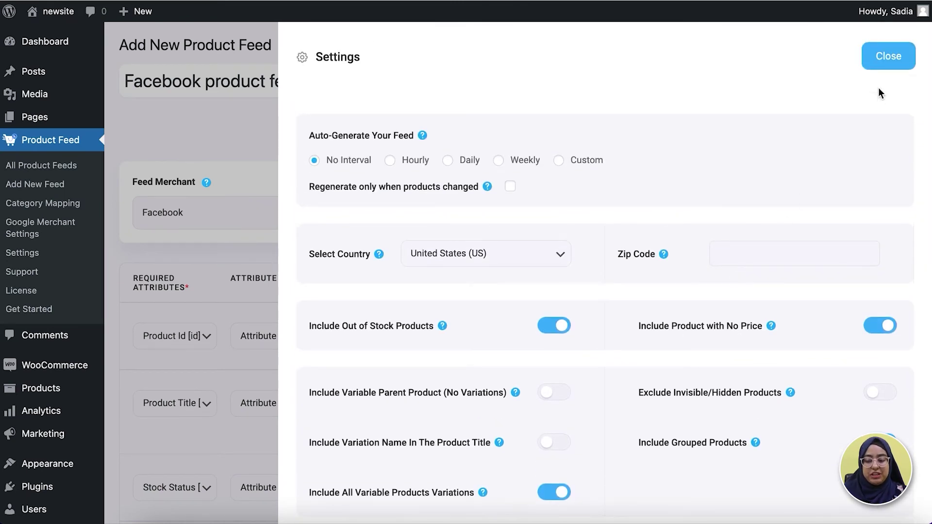
click(888, 57)
click(602, 136)
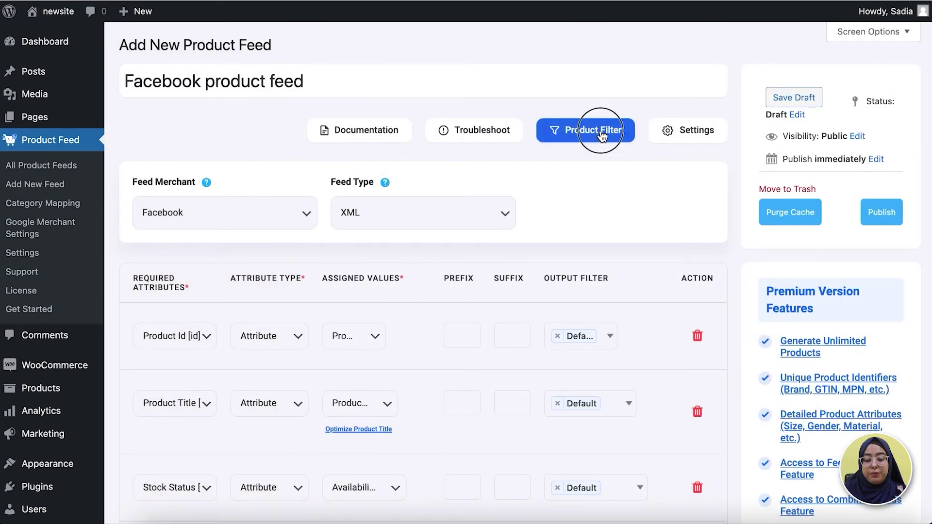
click(516, 134)
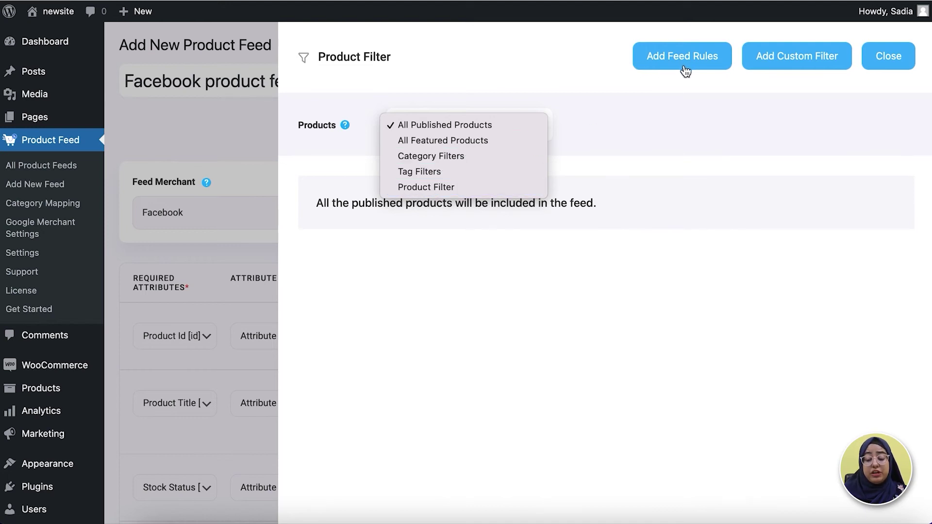
click(550, 85)
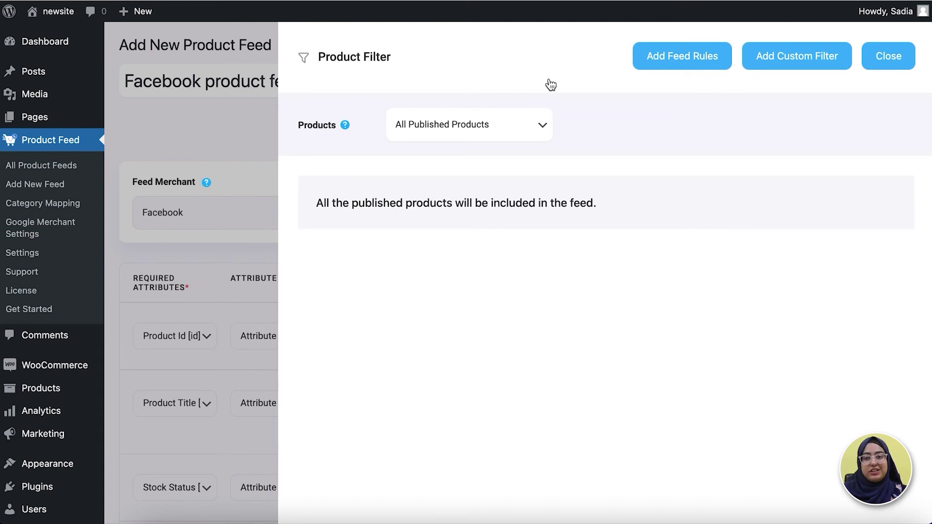
click(882, 64)
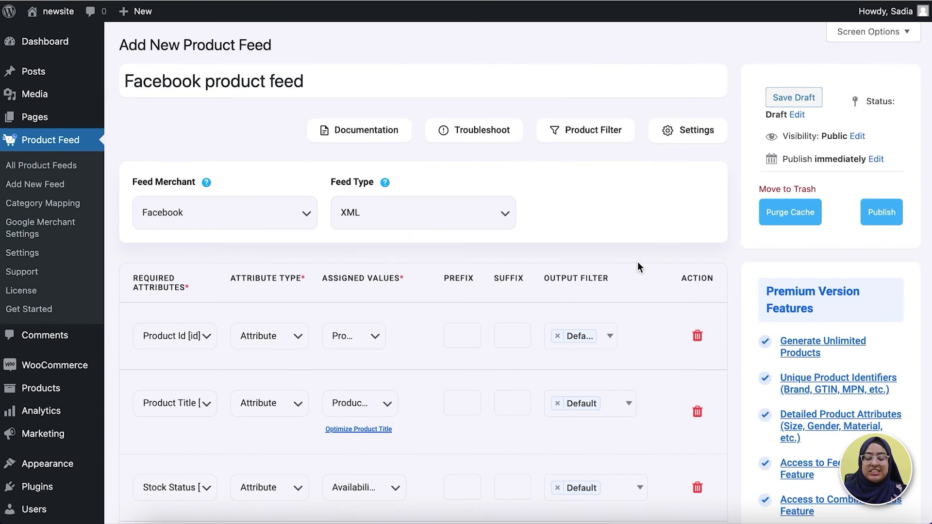
Publish the Facebook product feed
scroll(638, 262, down, 4)
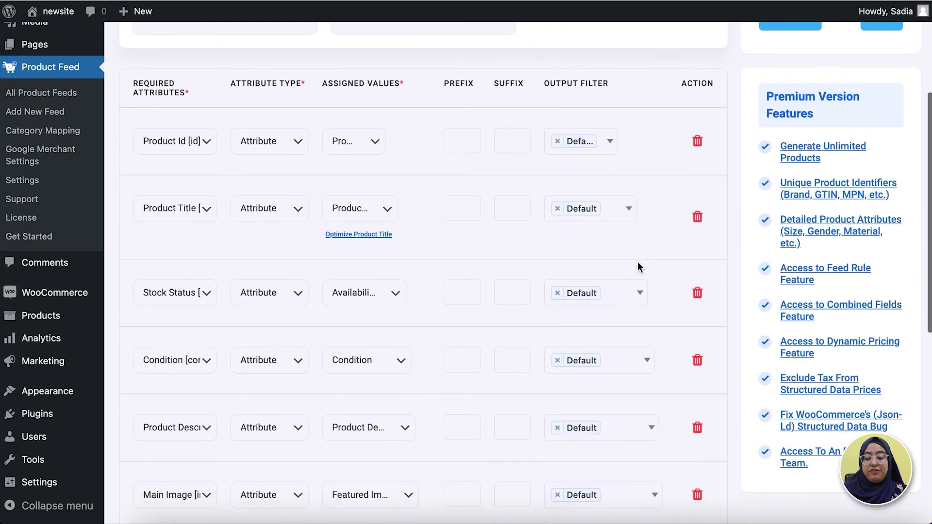
scroll(637, 266, up, 4)
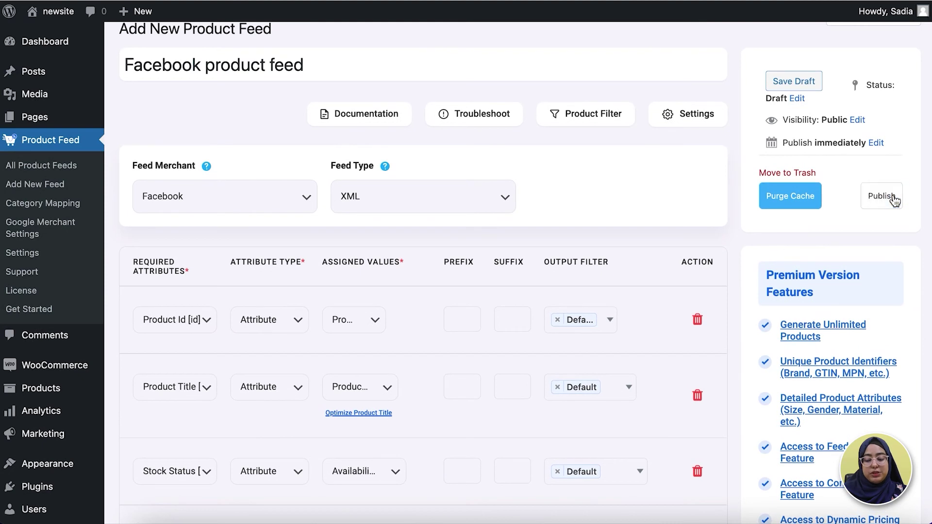
click(893, 198)
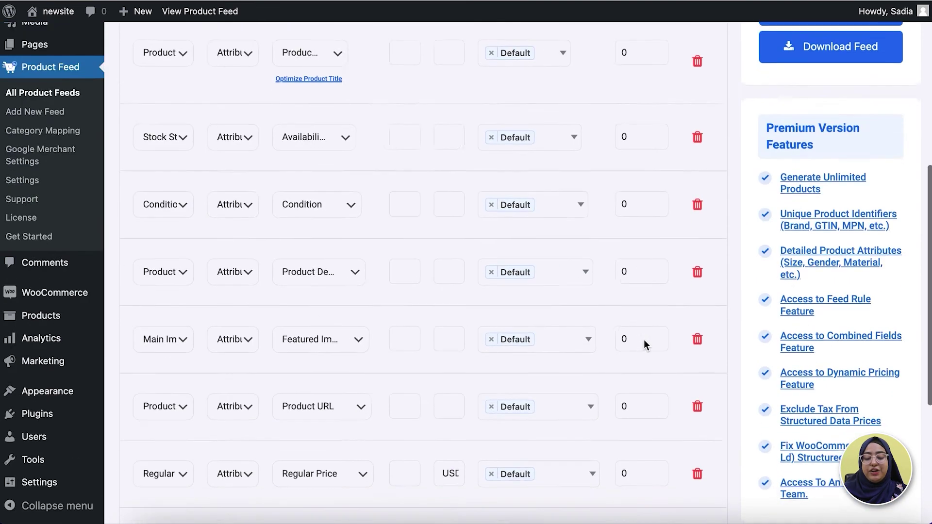
Select the generated feed URL and view the XML feed in the browser
scroll(644, 339, down, 5)
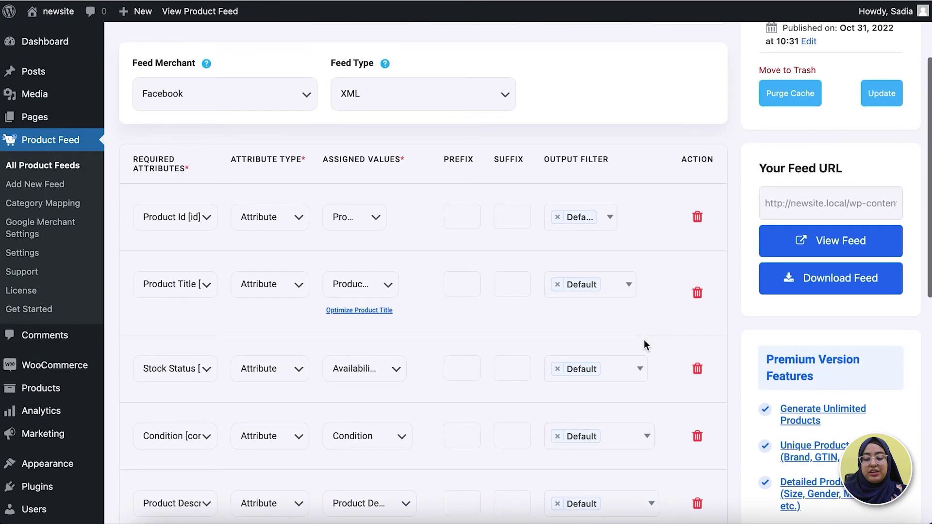
scroll(644, 340, up, 2)
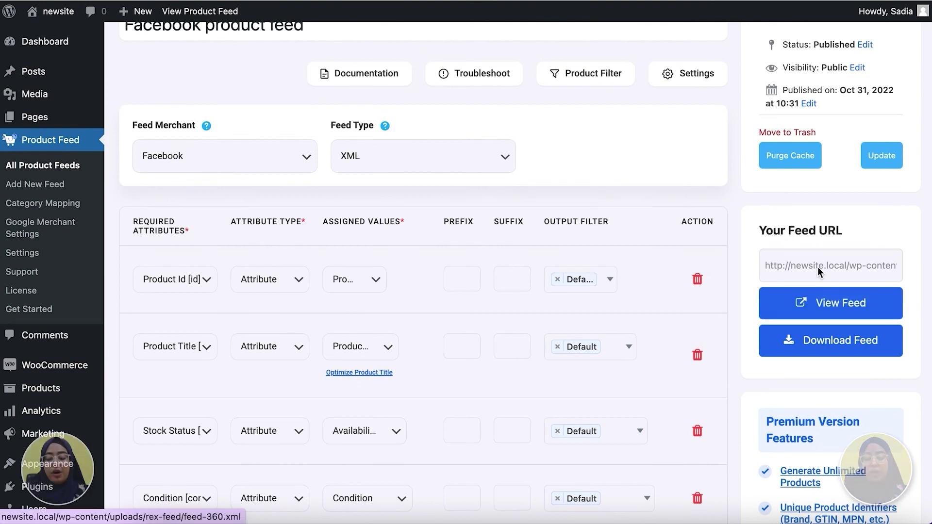
triple_click(818, 267)
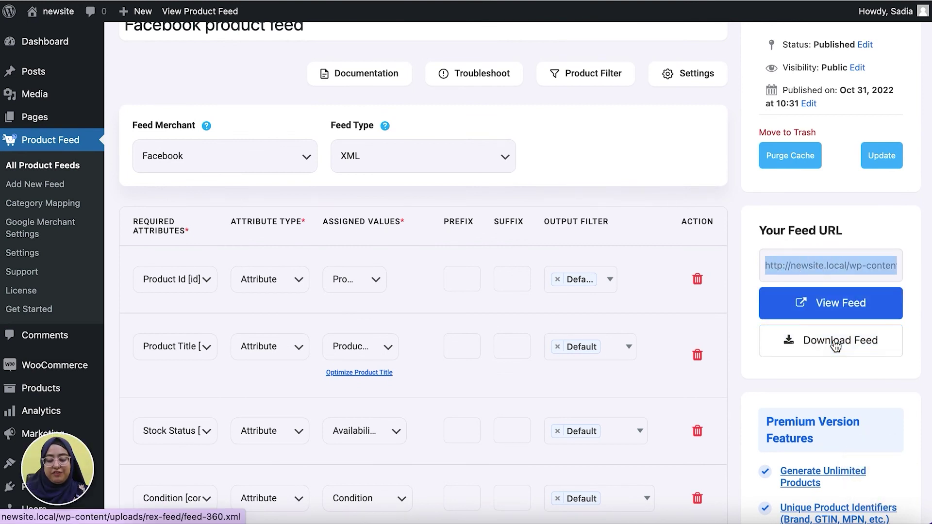
click(834, 302)
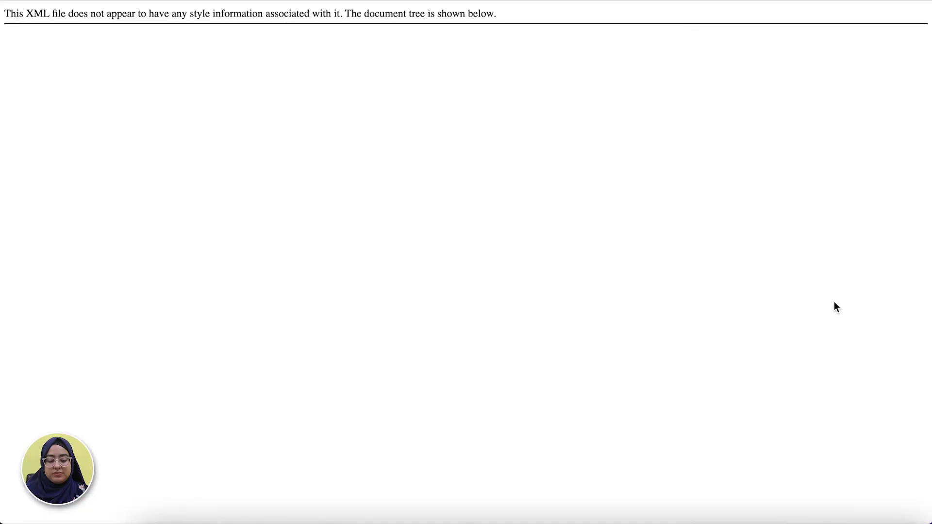
scroll(834, 302, down, 10)
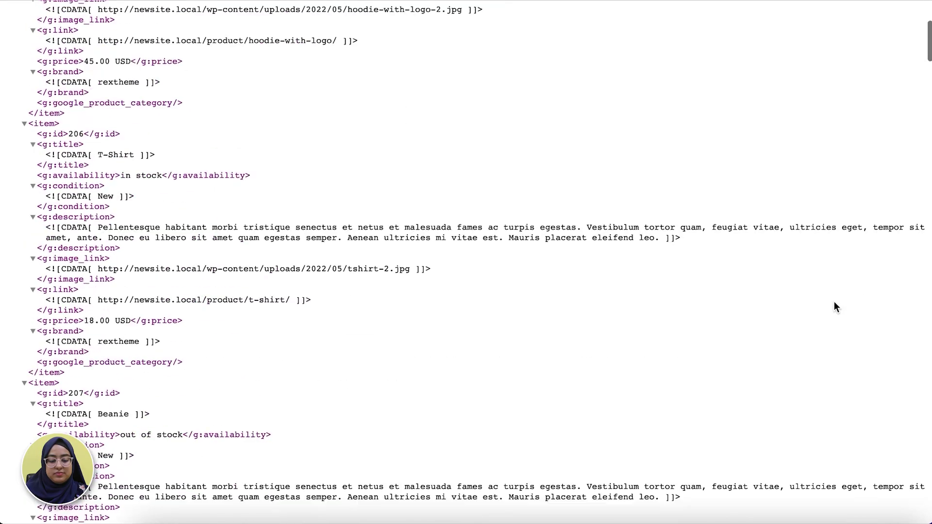